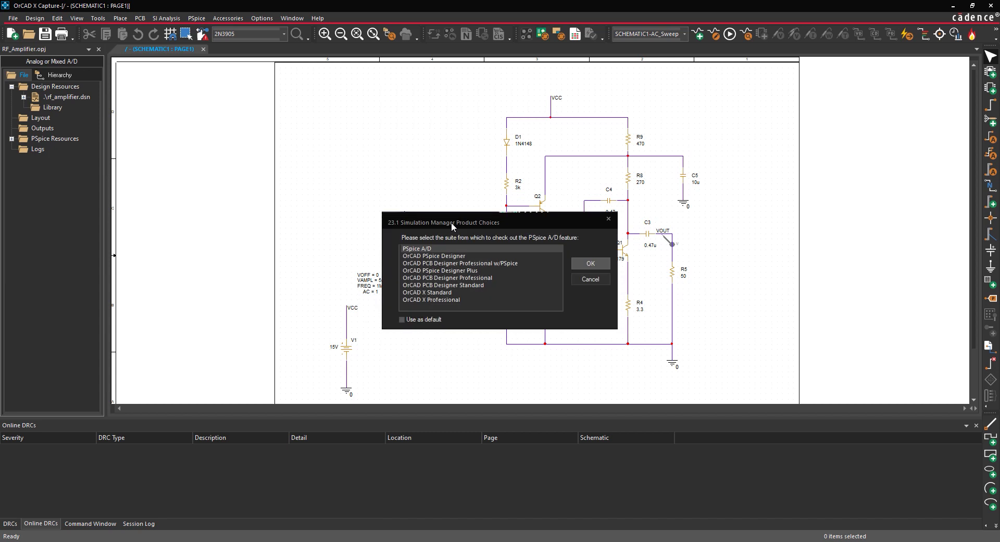
Select OrCAD PSpice Designer as the suite for the PSpice A/D feature and run the AC_Sweep simulation of the RF amplifier.
{"action": "left_click", "coordinate": [448, 256]}
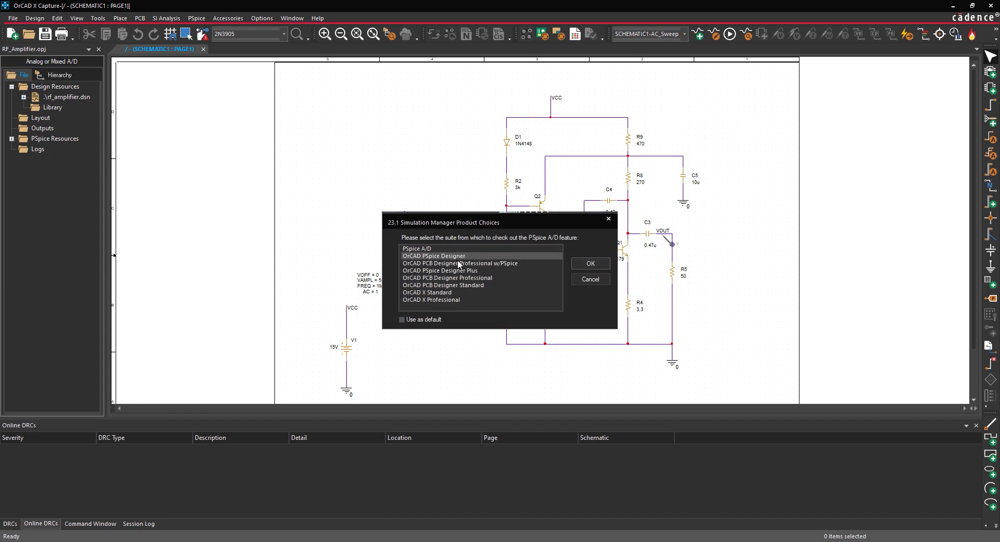
{"action": "left_click", "coordinate": [584, 266]}
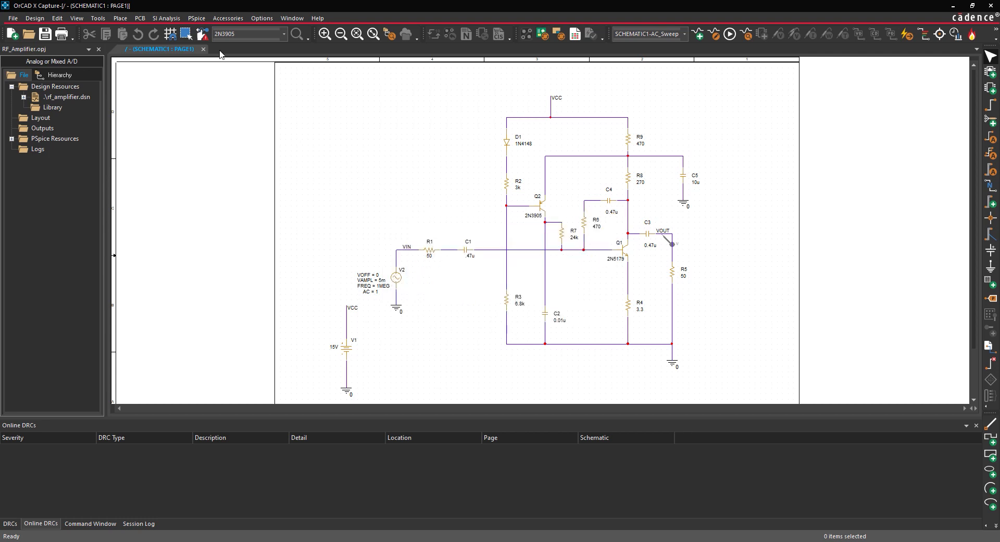
{"action": "left_click", "coordinate": [197, 18]}
{"action": "left_click", "coordinate": [202, 61]}
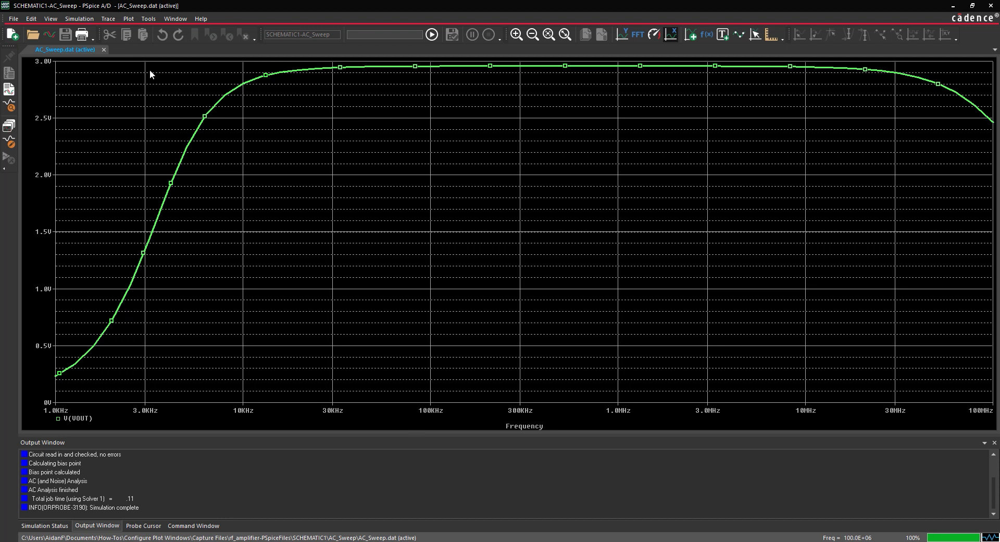
Add a second Y axis to the AC sweep plot and add the trace I(Q1:B) on it.
{"action": "left_click", "coordinate": [128, 19]}
{"action": "left_click", "coordinate": [133, 44]}
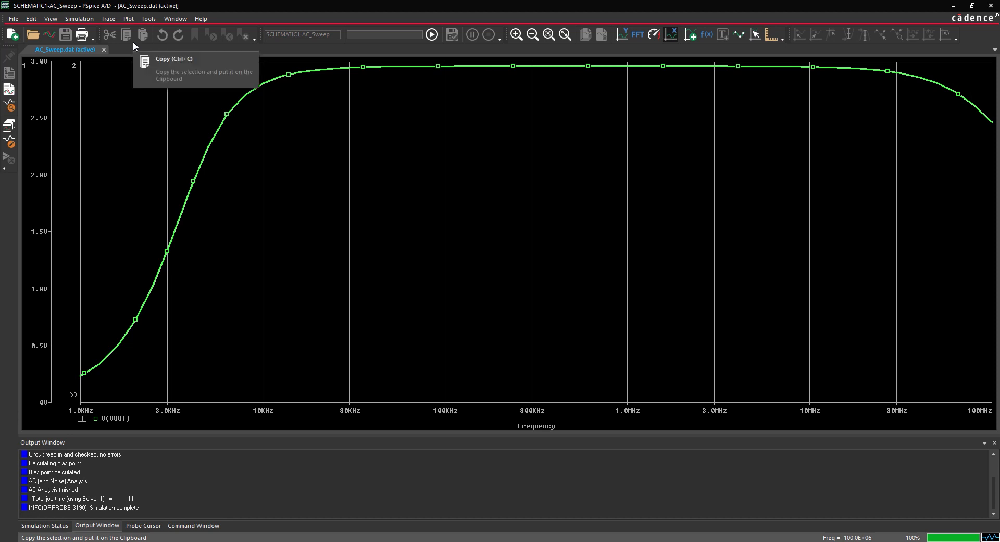
{"action": "left_click", "coordinate": [110, 18]}
{"action": "left_click", "coordinate": [114, 32]}
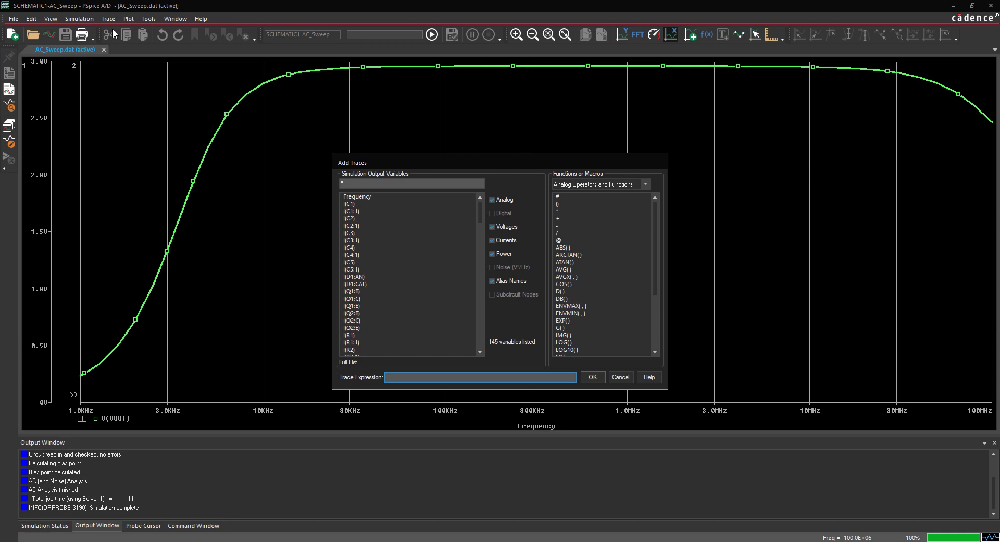
{"action": "left_click", "coordinate": [375, 291]}
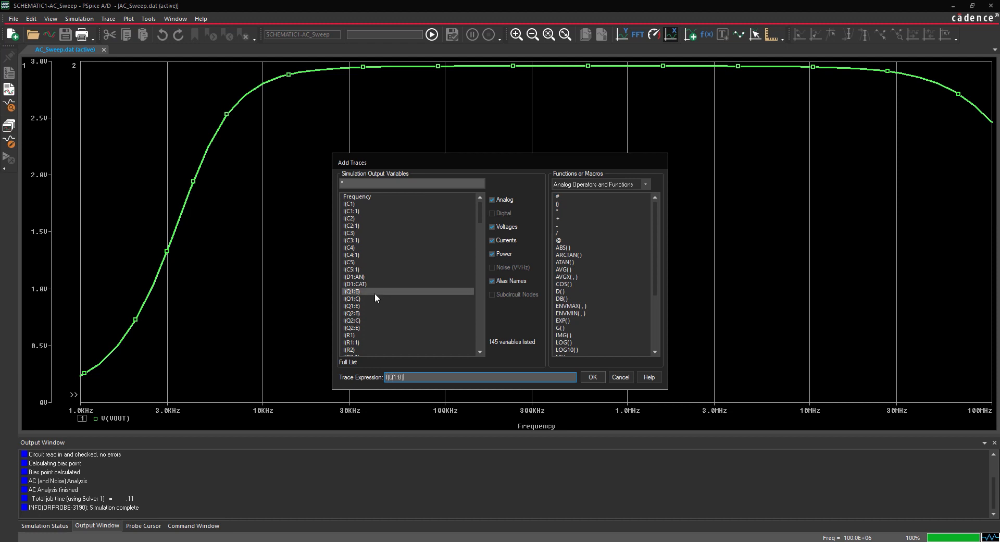
{"action": "left_click", "coordinate": [592, 377]}
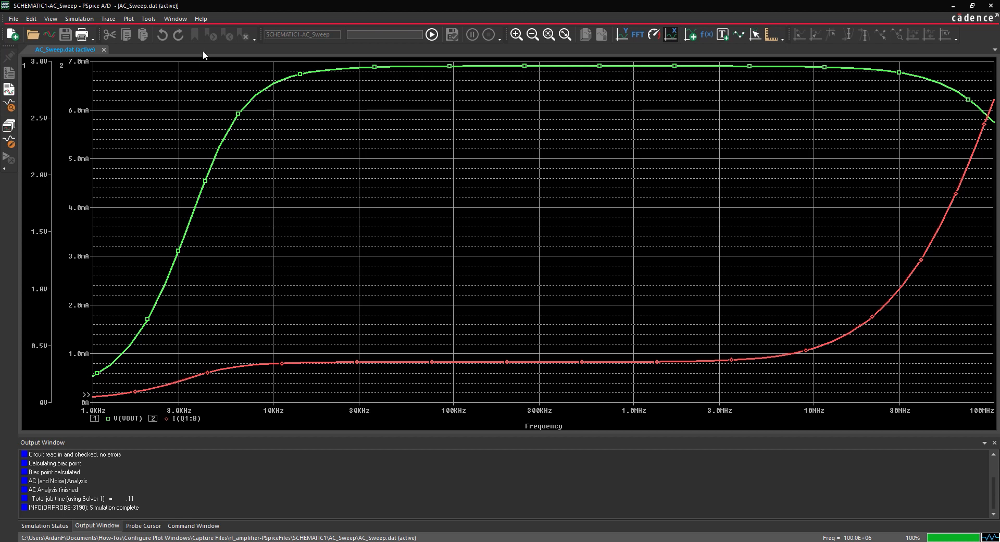
Set Y axis 2 to the Right axis position and title it "Q1 Base Current".
{"action": "left_click", "coordinate": [133, 19]}
{"action": "left_click", "coordinate": [137, 29]}
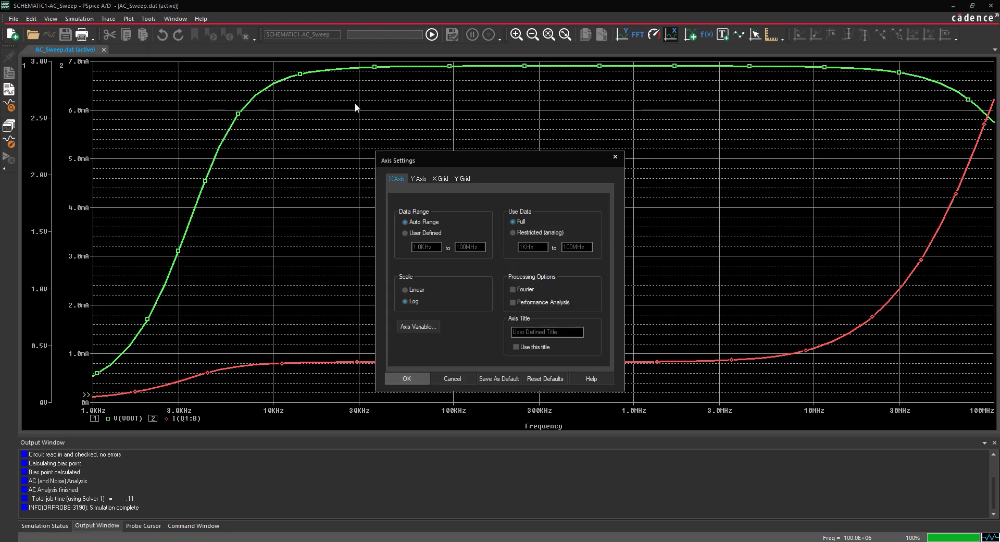
{"action": "left_click", "coordinate": [420, 178]}
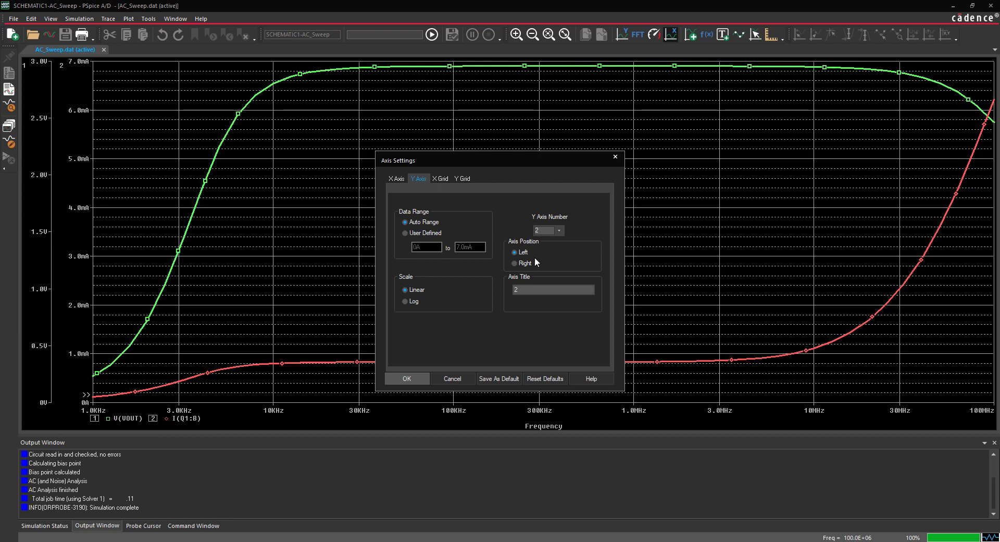
{"action": "left_click", "coordinate": [517, 263]}
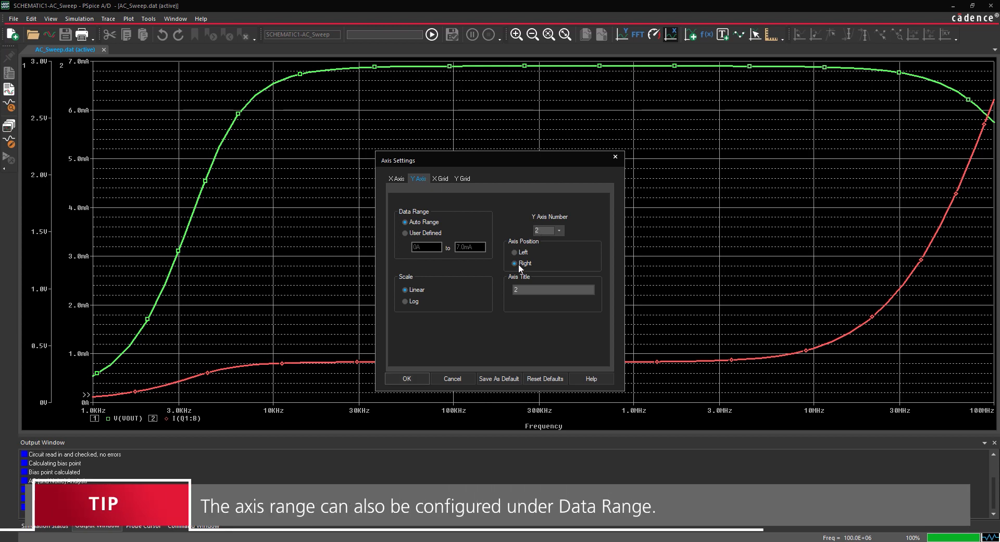
{"action": "double_click", "coordinate": [523, 289]}
{"action": "type", "text": "Q1 "}
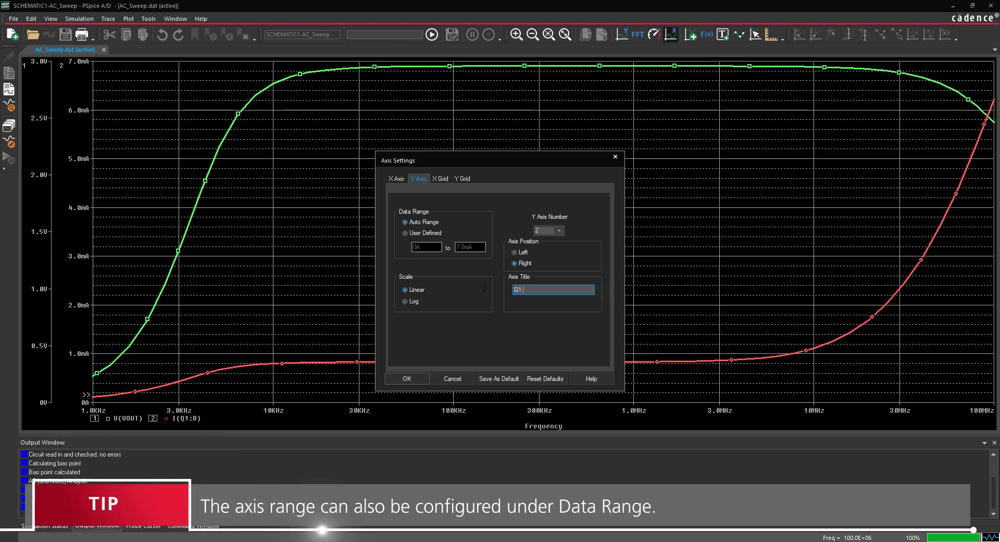
{"action": "type", "text": "Base Current"}
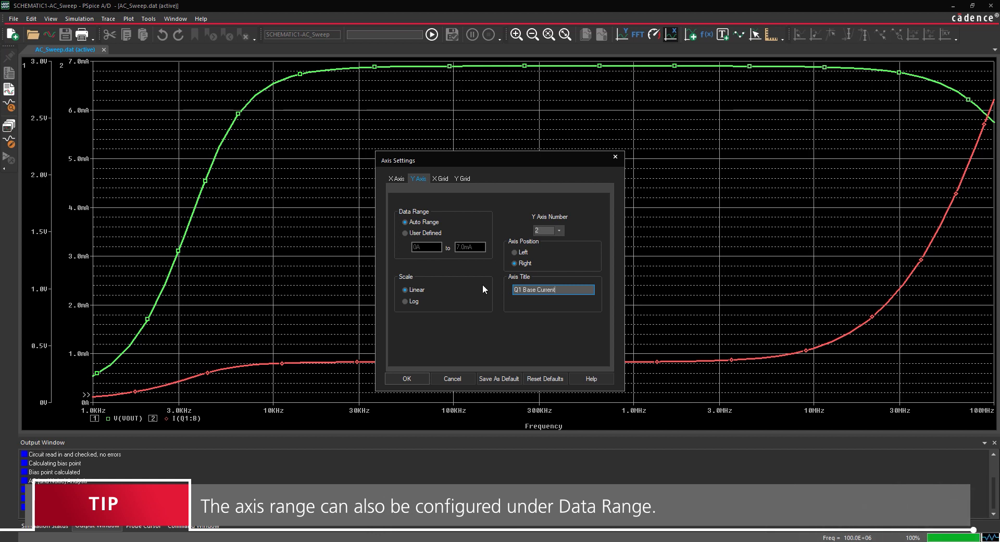
Title Y axis 1 "Output Voltage" and apply the axis settings to the plot.
{"action": "left_click", "coordinate": [559, 230]}
{"action": "left_click", "coordinate": [546, 238]}
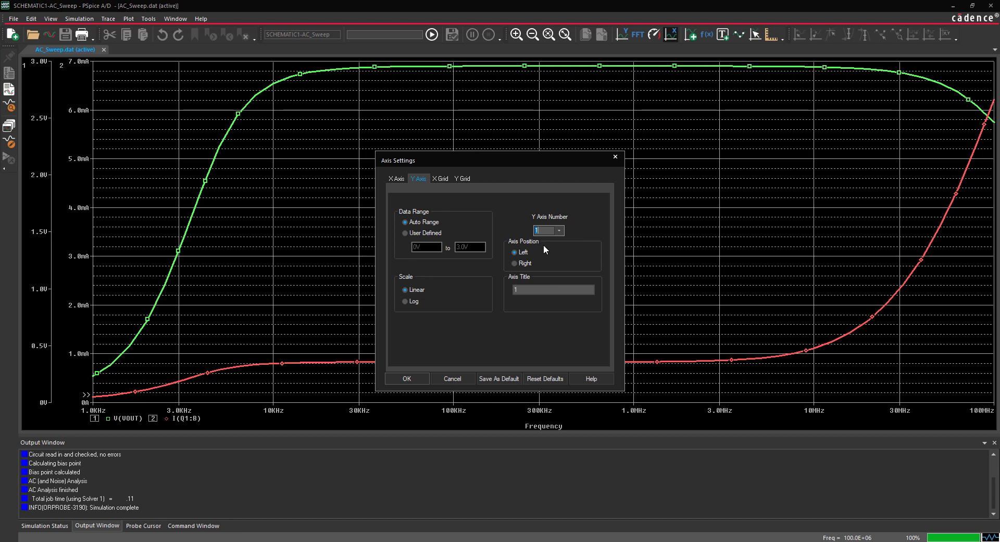
{"action": "double_click", "coordinate": [531, 289]}
{"action": "type", "text": "Output Voltage"}
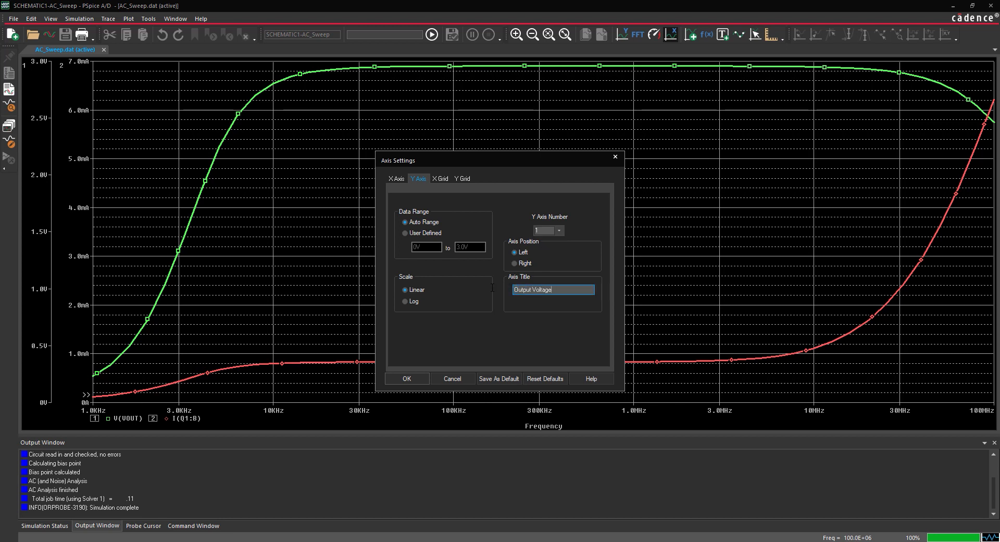
{"action": "left_click", "coordinate": [407, 378]}
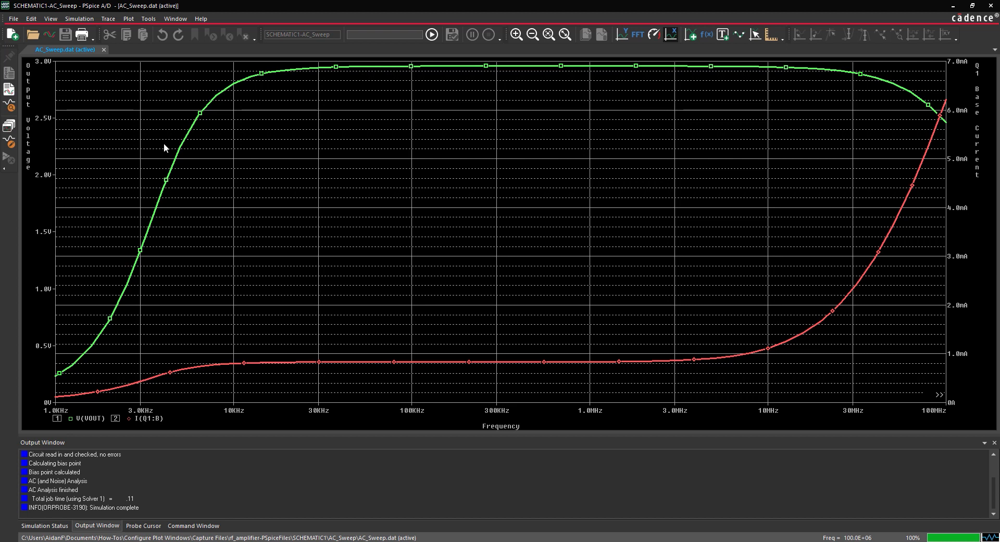
Increase the line width of the green V(VOUT) trace in its trace properties.
{"action": "right_click", "coordinate": [179, 146]}
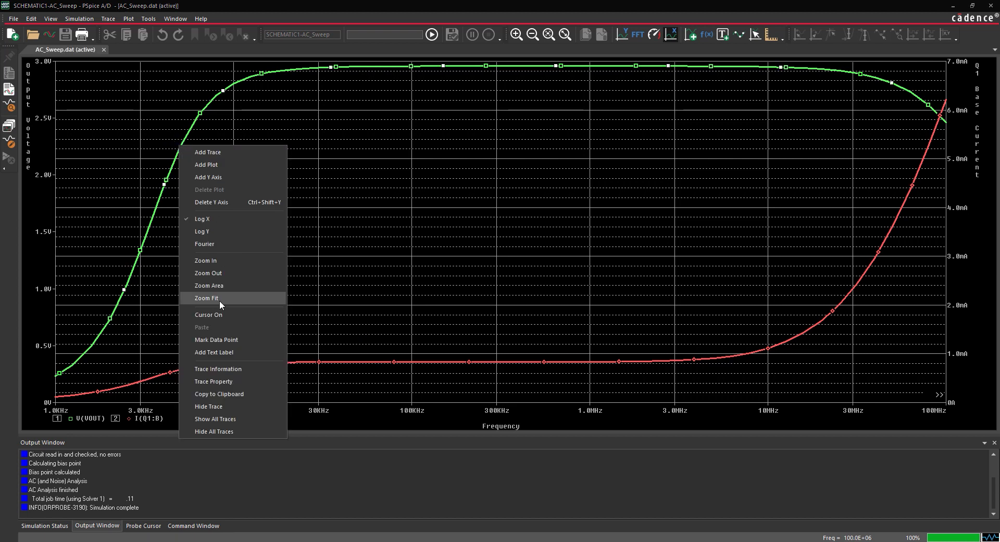
{"action": "left_click", "coordinate": [220, 381]}
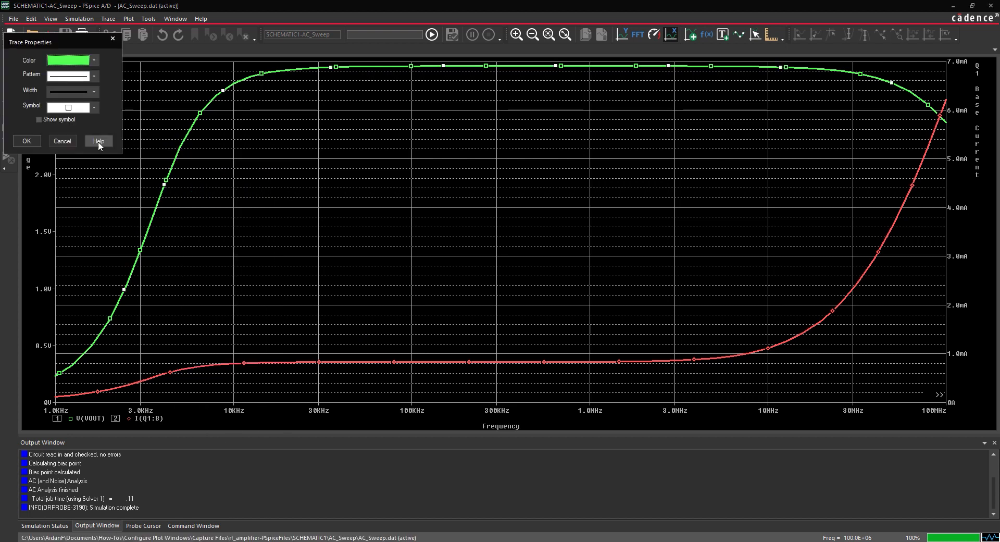
{"action": "left_click", "coordinate": [94, 92]}
{"action": "left_click", "coordinate": [84, 138]}
{"action": "left_click", "coordinate": [27, 140]}
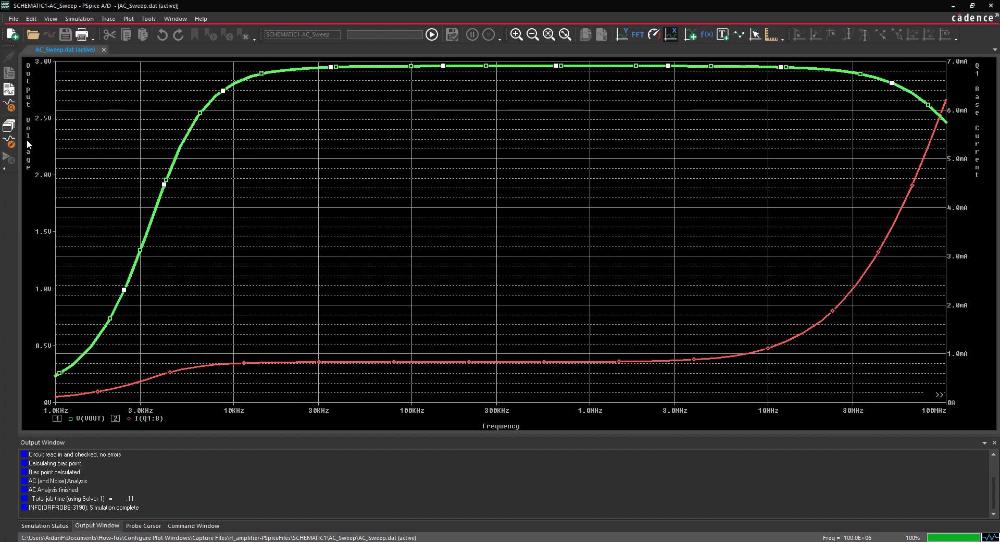
Thicken the red I(Q1:B) trace by choosing a wider line in its trace properties.
{"action": "right_click", "coordinate": [190, 367]}
{"action": "left_click", "coordinate": [224, 311]}
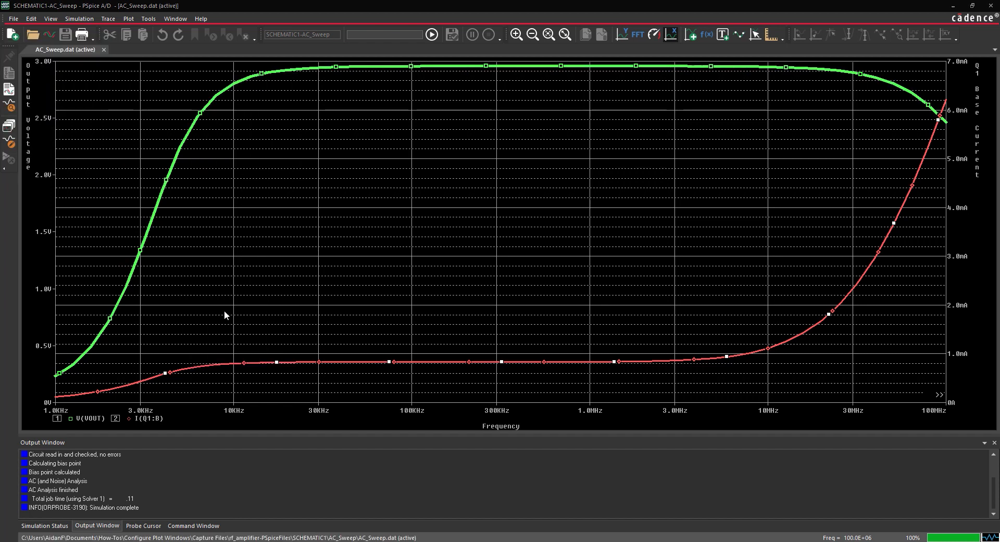
{"action": "left_click", "coordinate": [93, 92]}
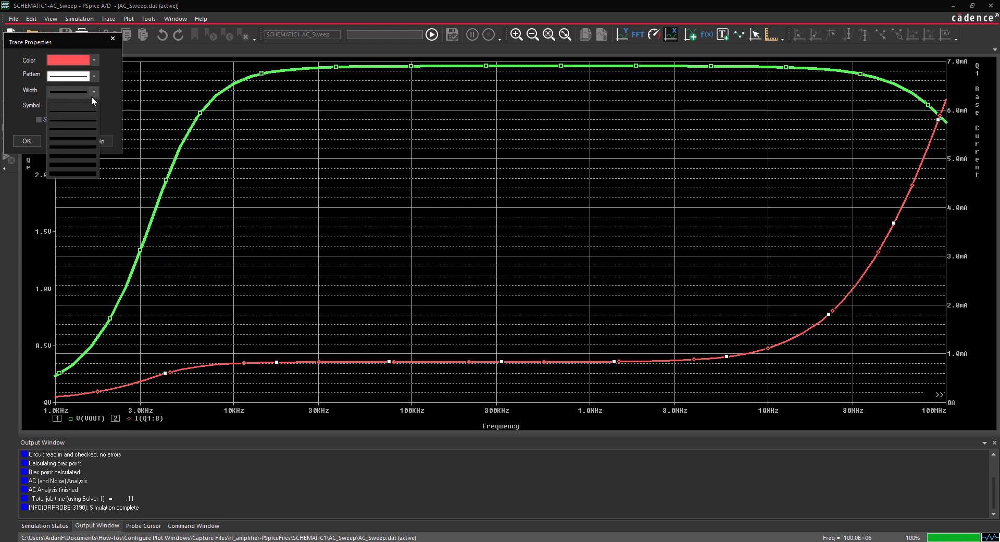
{"action": "left_click", "coordinate": [70, 138]}
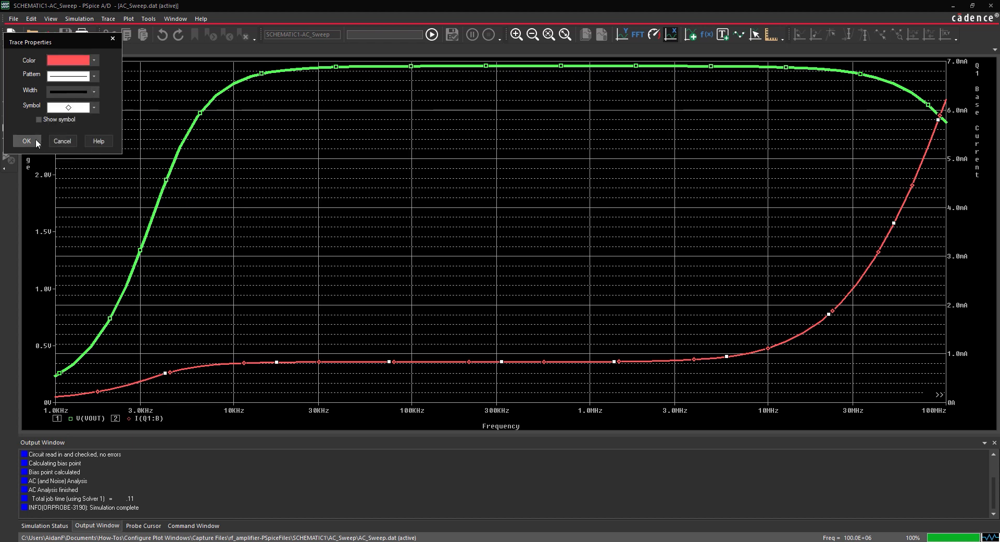
{"action": "left_click", "coordinate": [28, 139]}
{"action": "left_click", "coordinate": [73, 142]}
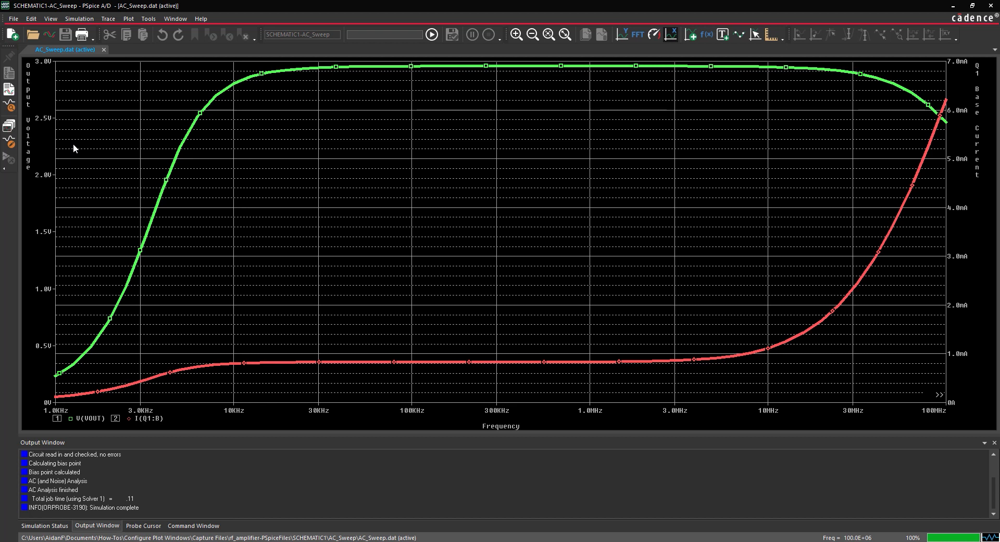
Move the V(VOUT) trace into a newly added plot and delete the unused Output Voltage axis from the original plot.
{"action": "left_click", "coordinate": [126, 19]}
{"action": "left_click", "coordinate": [138, 68]}
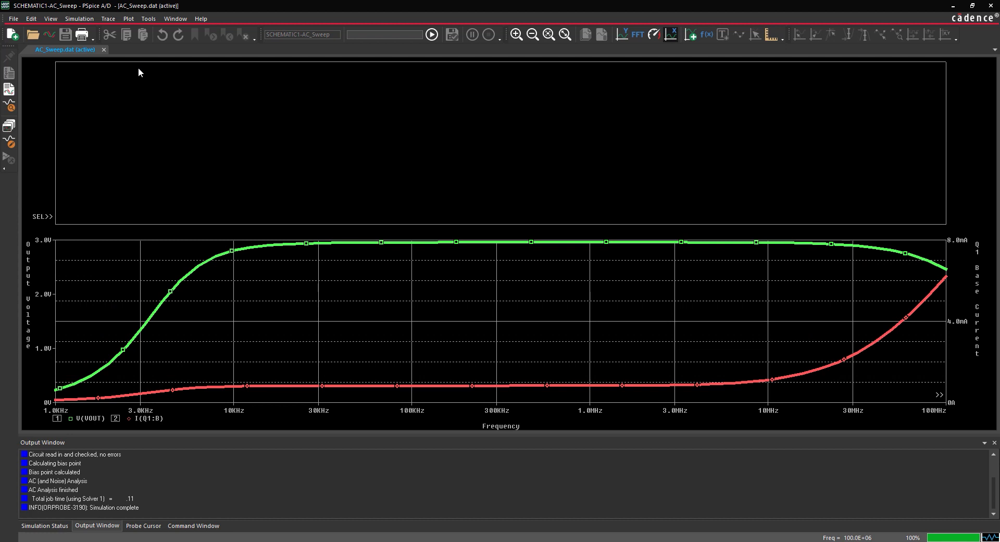
{"action": "left_click", "coordinate": [92, 418]}
{"action": "key", "text": "ctrl+x"}
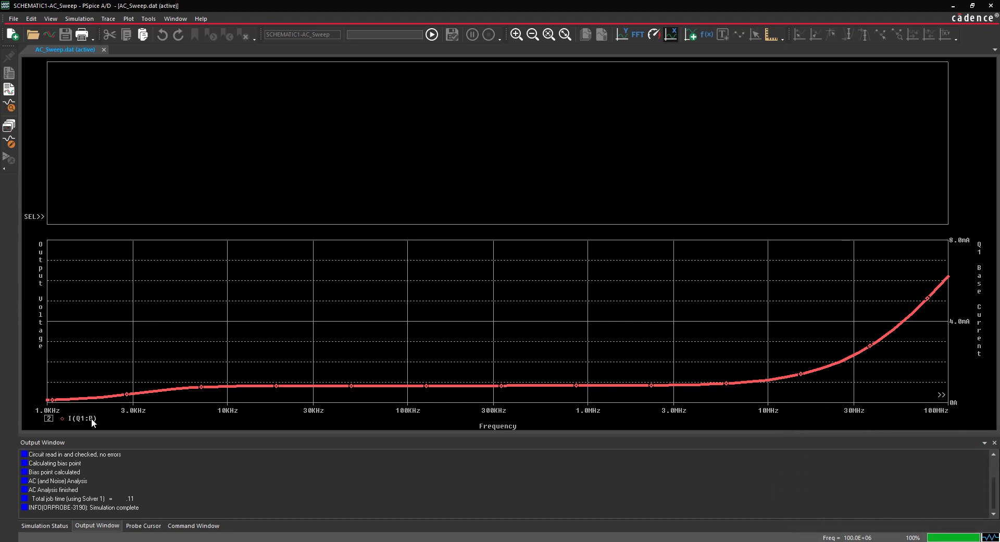
{"action": "key", "text": "ctrl+v"}
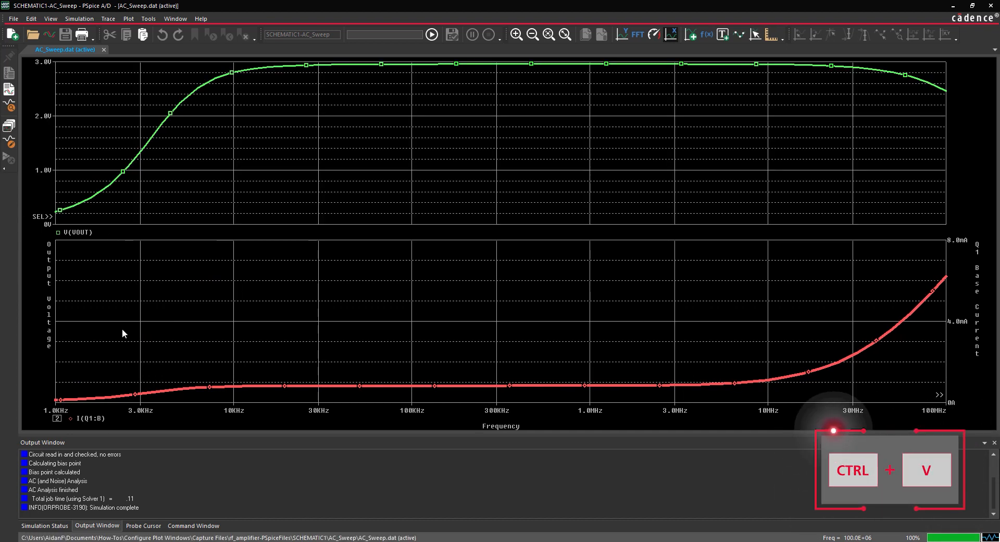
{"action": "right_click", "coordinate": [49, 328]}
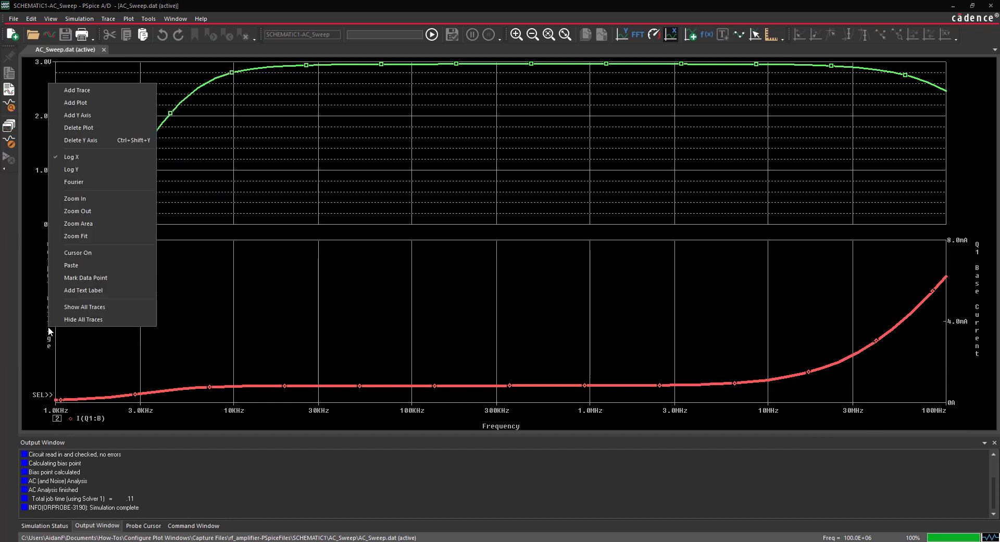
{"action": "left_click", "coordinate": [76, 141]}
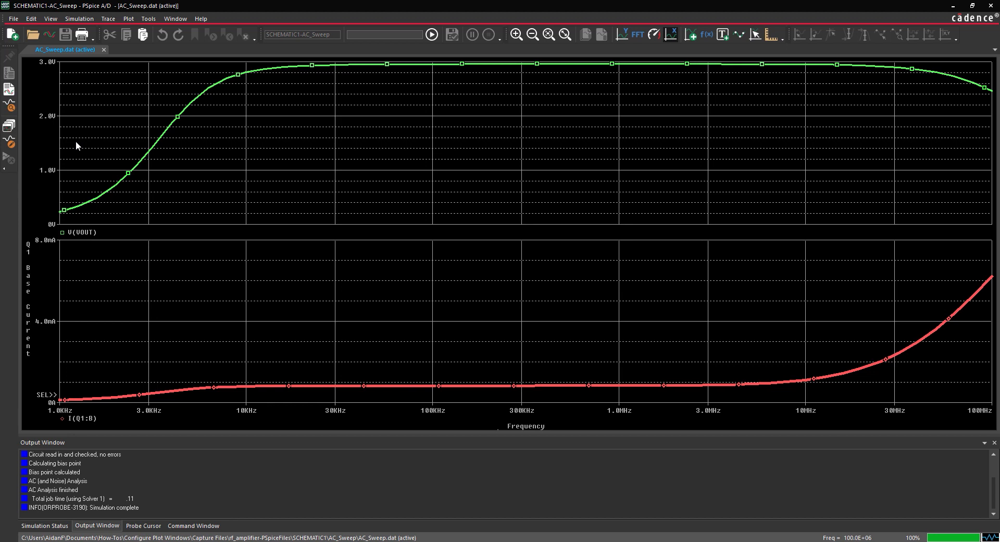
Show the measurement results and evaluate a new measurement, Max(V(VOUT)).
{"action": "left_click", "coordinate": [52, 20]}
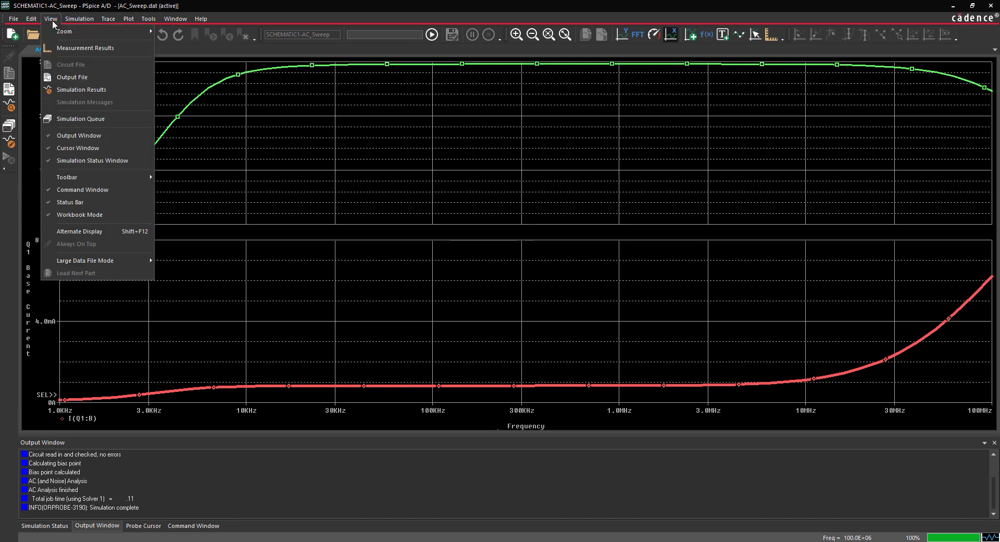
{"action": "left_click", "coordinate": [58, 49]}
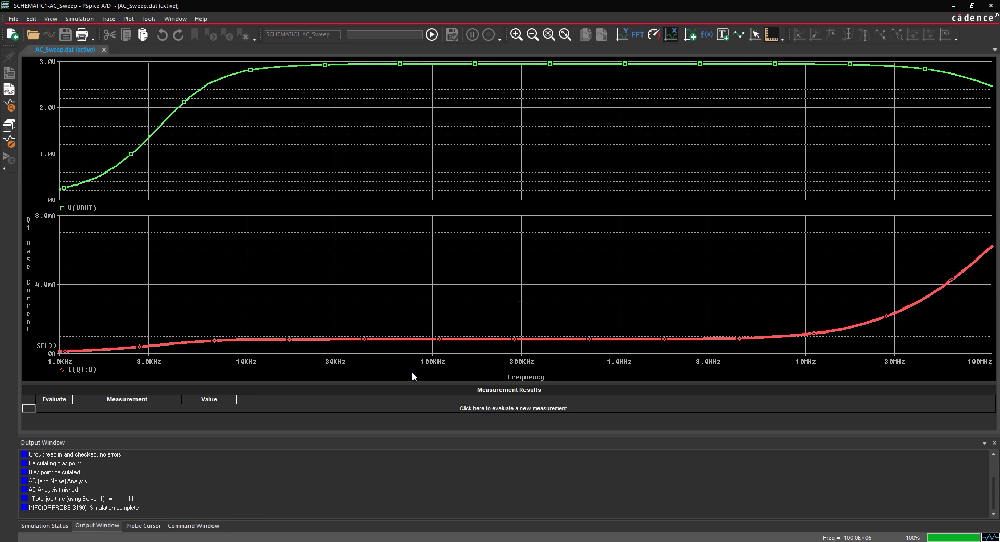
{"action": "left_click", "coordinate": [457, 410]}
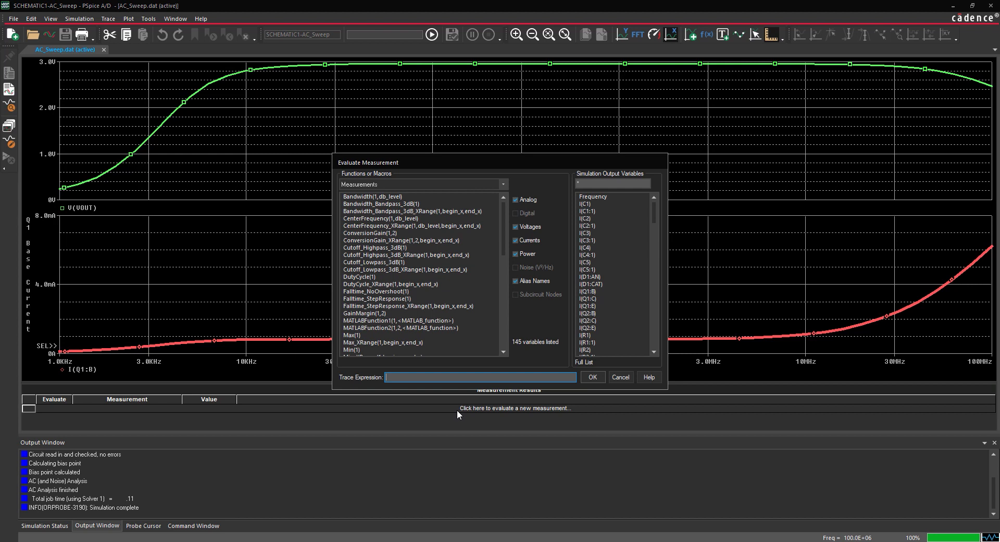
{"action": "left_click", "coordinate": [371, 335]}
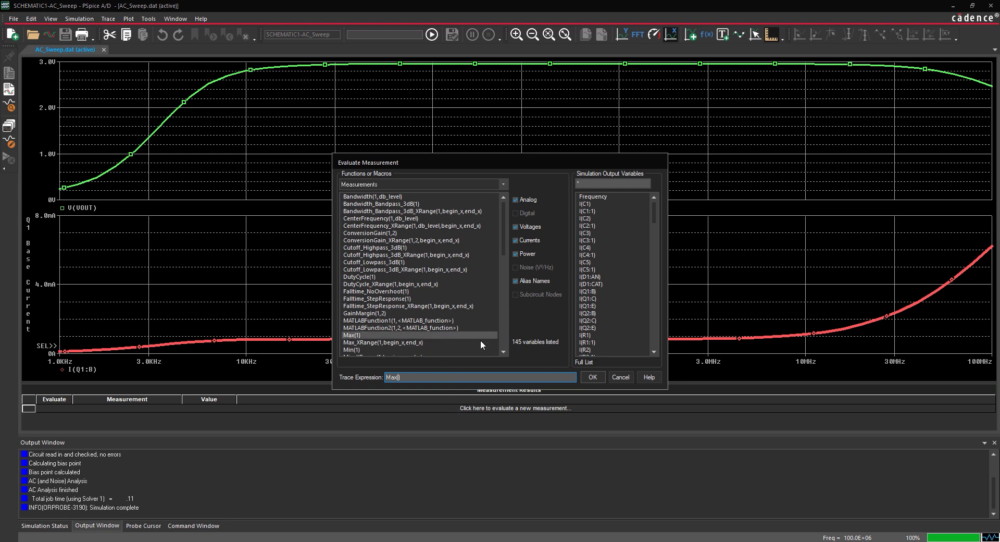
{"action": "scroll", "coordinate": [612, 326], "scroll_direction": "down", "scroll_amount": 15}
{"action": "scroll", "coordinate": [610, 326], "scroll_direction": "down", "scroll_amount": 10}
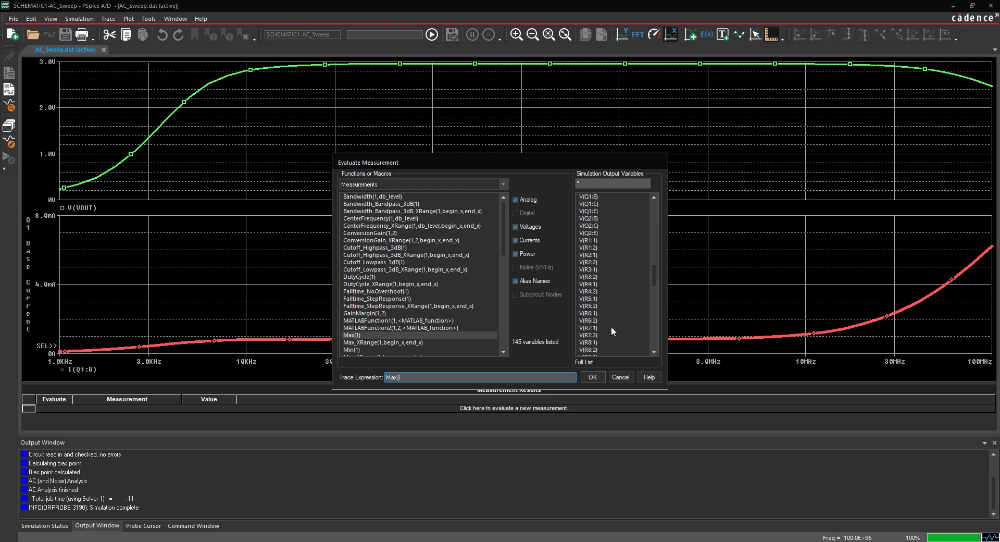
{"action": "left_click", "coordinate": [597, 327]}
{"action": "left_click", "coordinate": [596, 328]}
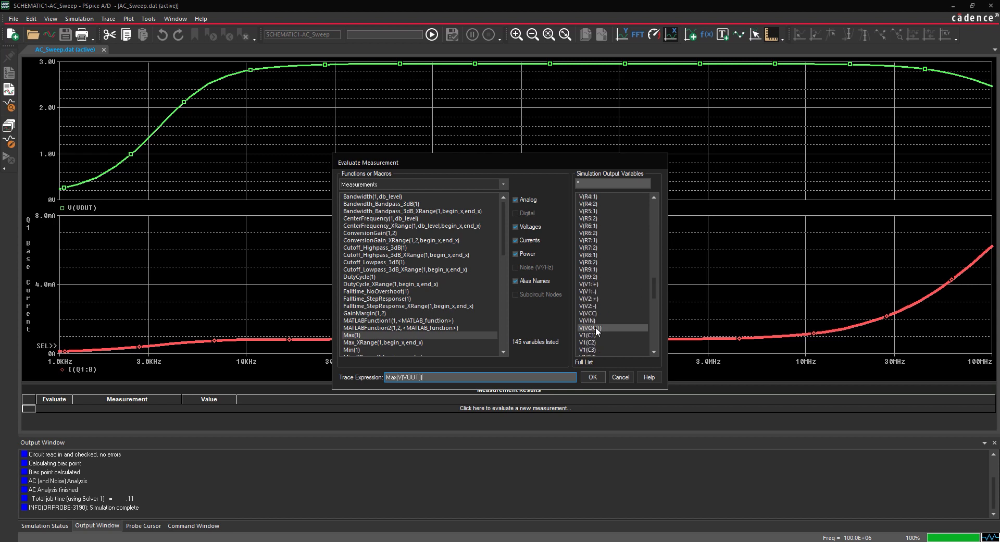
{"action": "left_click", "coordinate": [592, 376]}
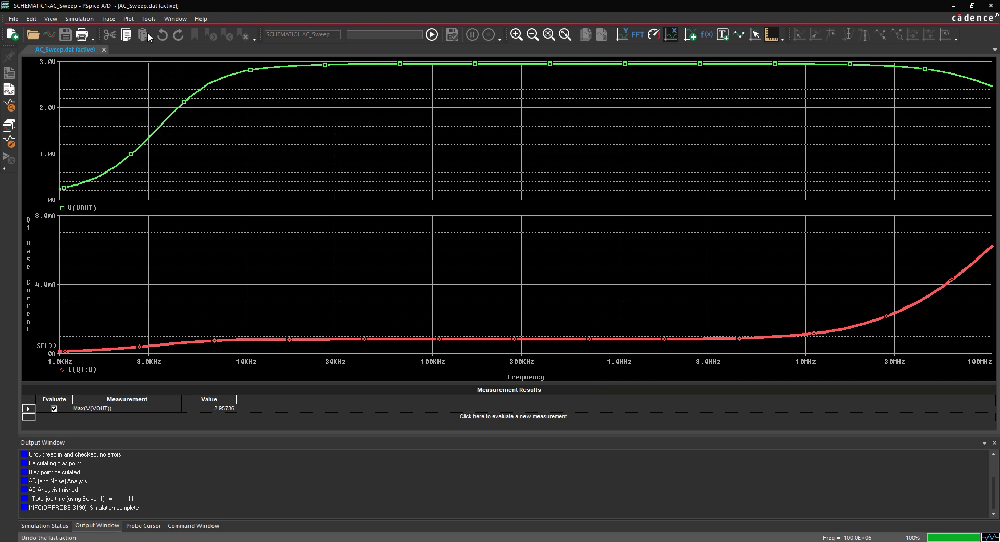
Set the Probe Window option in the ac_sweep simulation settings to show Last Plot.
{"action": "left_click", "coordinate": [79, 19]}
{"action": "left_click", "coordinate": [92, 84]}
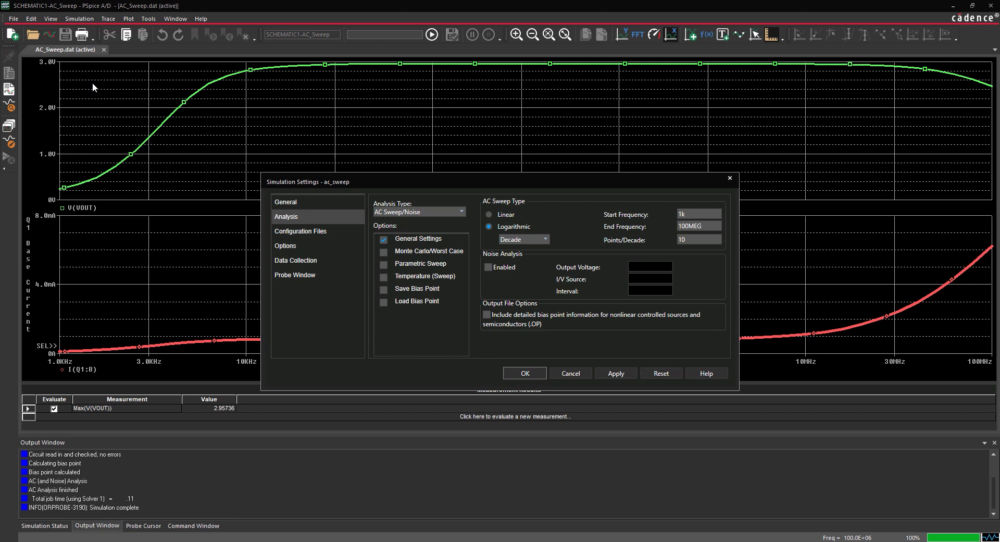
{"action": "left_click", "coordinate": [309, 276]}
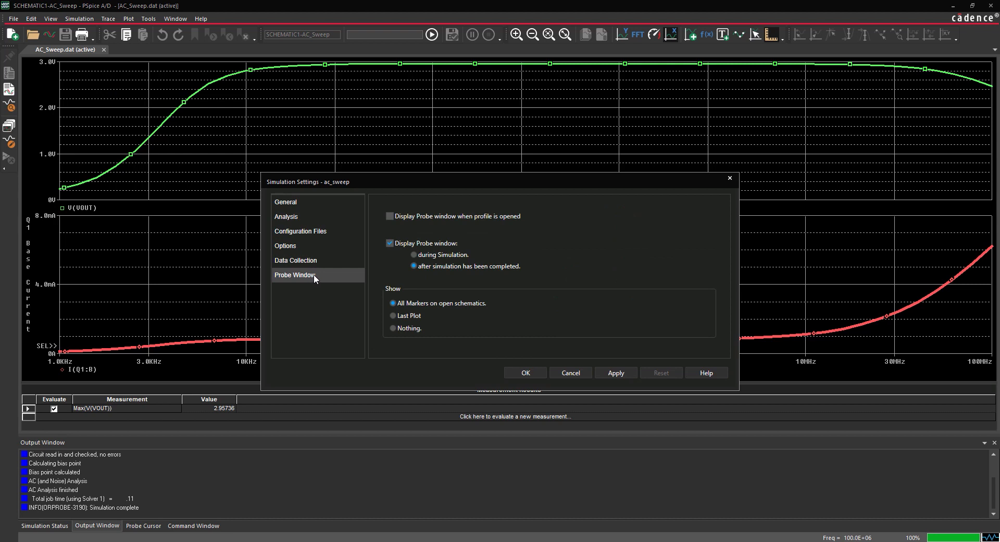
{"action": "left_click", "coordinate": [393, 316]}
{"action": "left_click", "coordinate": [521, 373]}
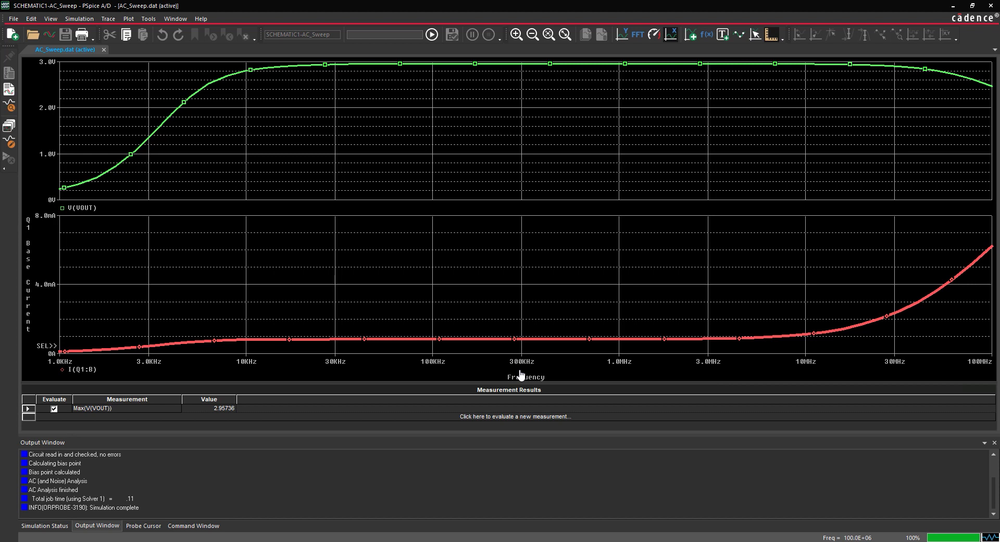
Close the PSpice A/D results window and rerun the AC_Sweep simulation from the schematic in OrCAD X Capture.
{"action": "left_click", "coordinate": [994, 5]}
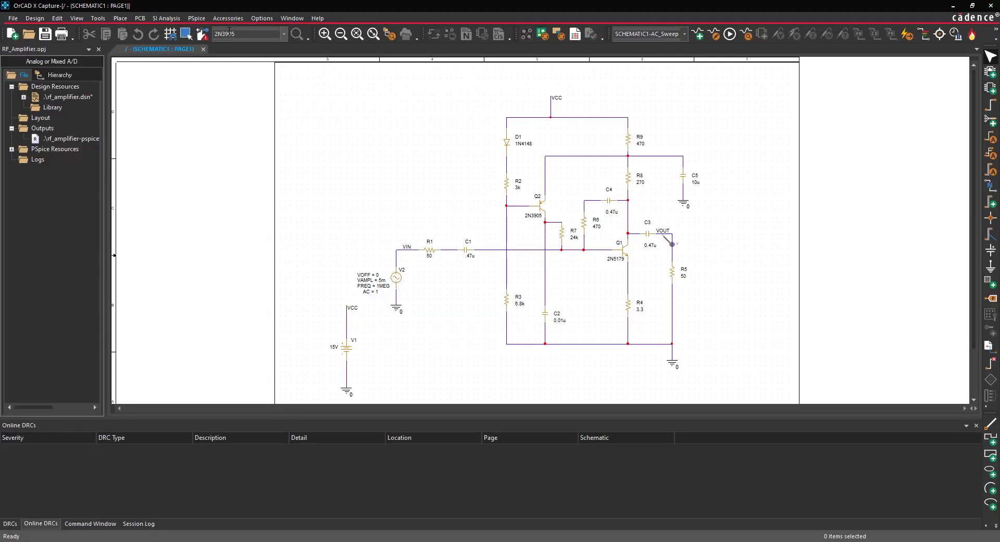
{"action": "left_click", "coordinate": [196, 18]}
{"action": "left_click", "coordinate": [204, 62]}
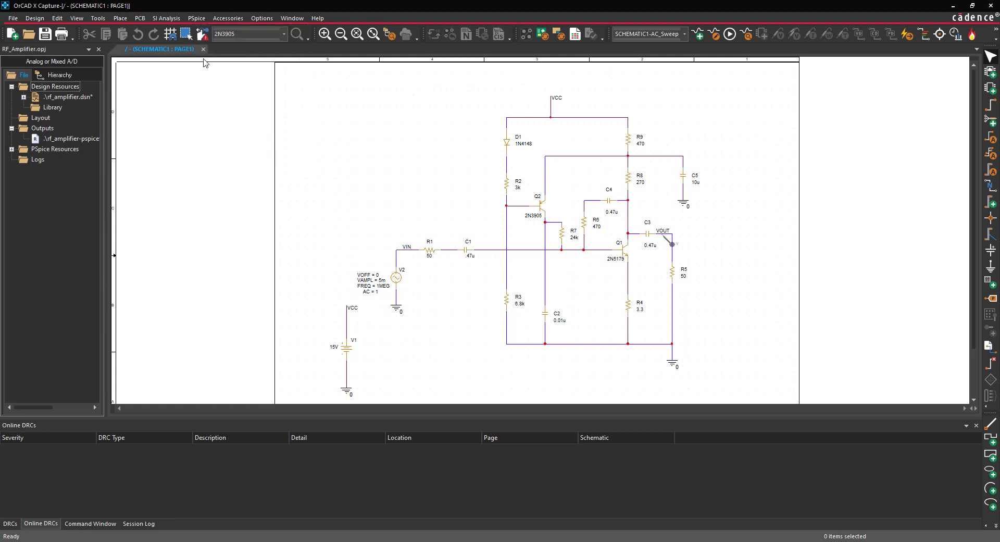